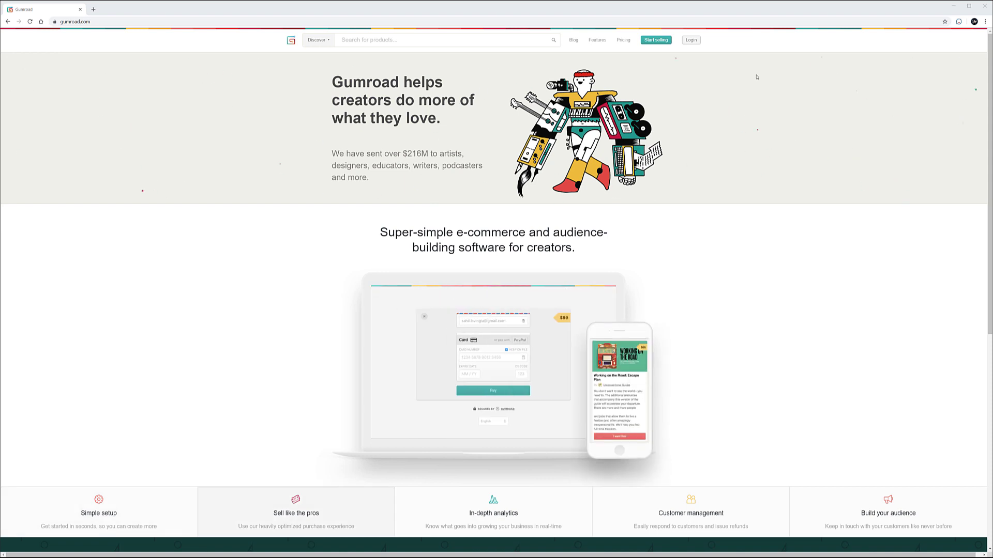
{"action": "left_click", "coordinate": [620, 41]}
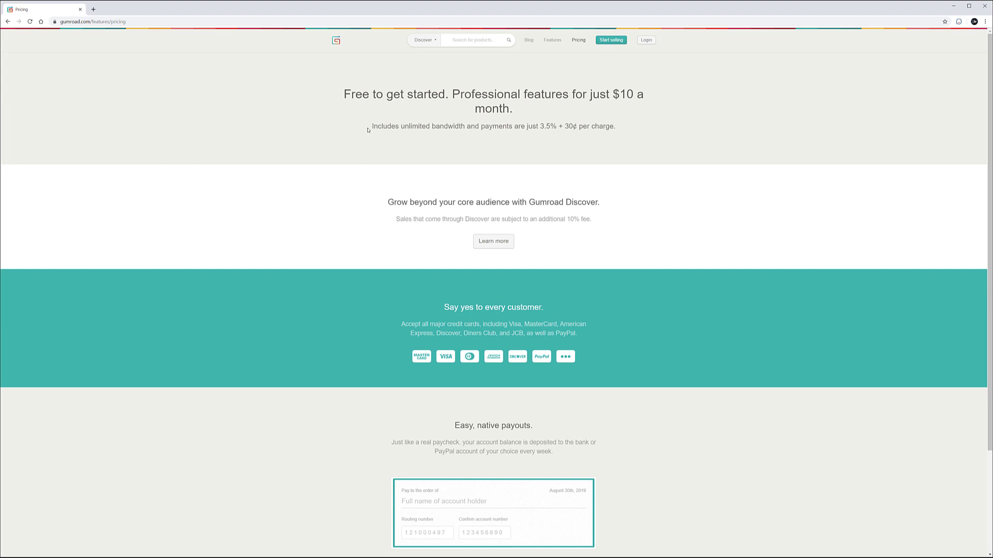
{"action": "left_click_drag", "start_coordinate": [374, 126], "coordinate": [621, 127]}
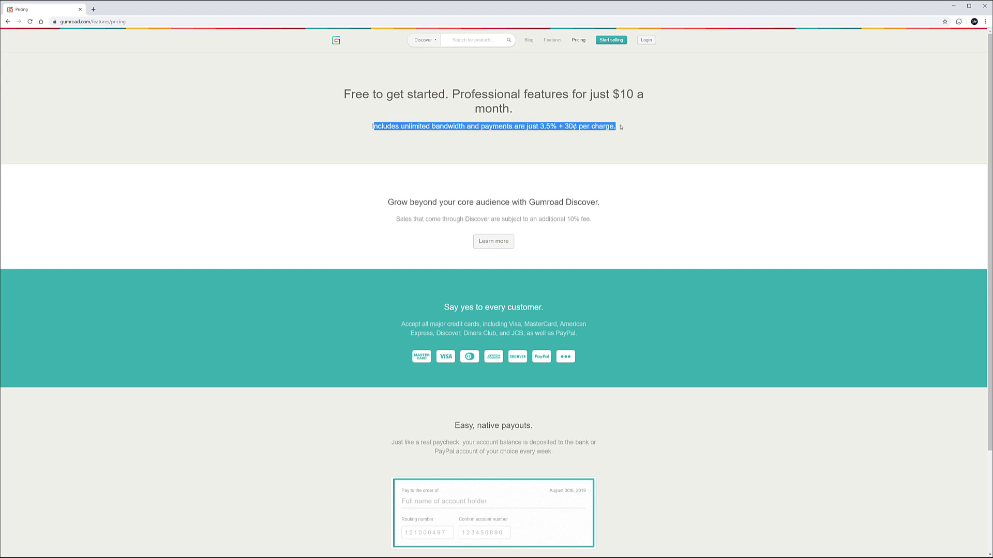
{"action": "left_click", "coordinate": [617, 129]}
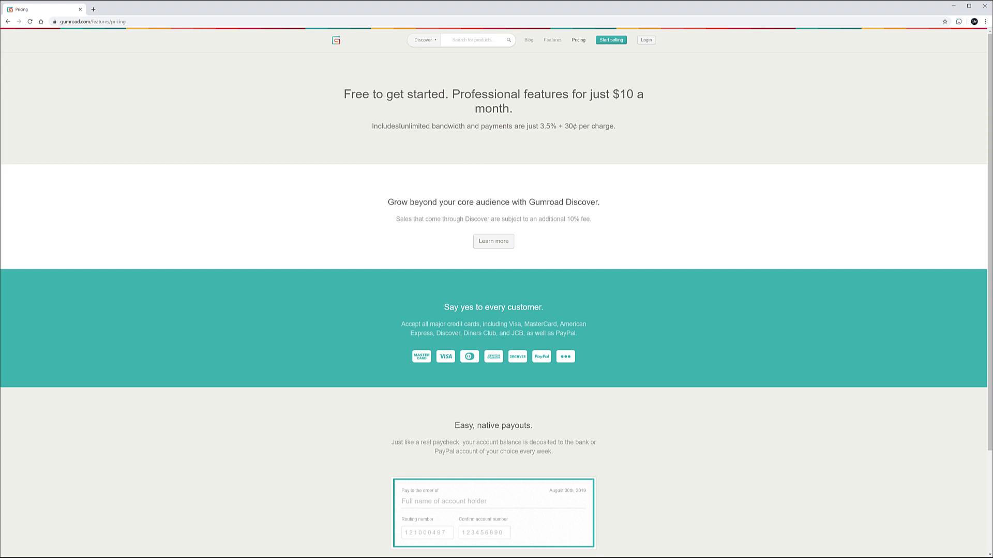
{"action": "left_click_drag", "start_coordinate": [372, 126], "coordinate": [467, 125]}
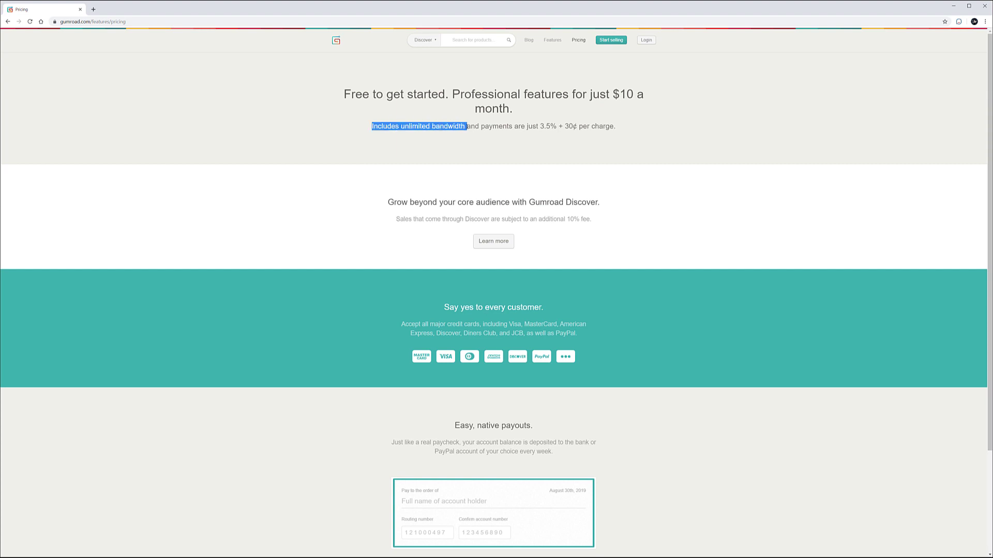
{"action": "left_click", "coordinate": [467, 126]}
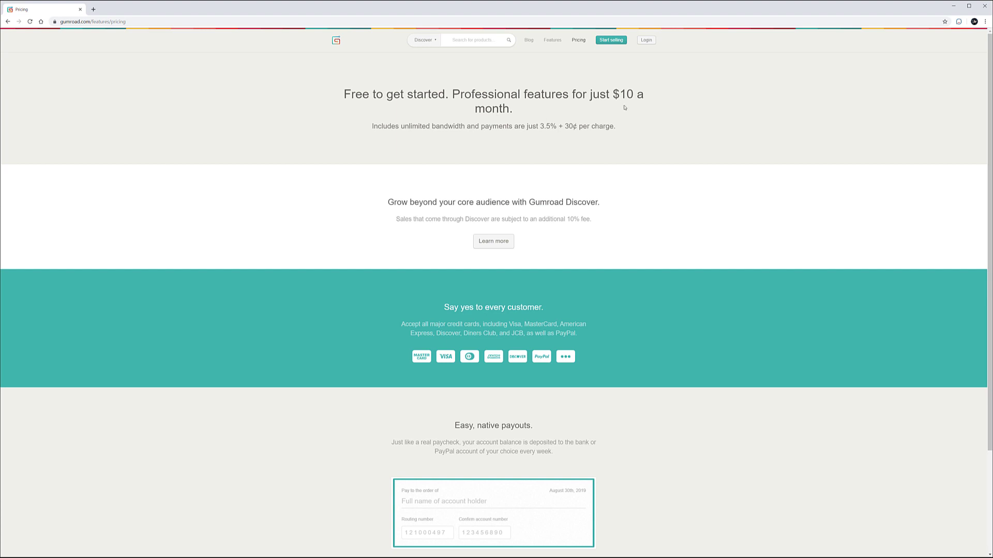
- Fill in the seller sign-up form with an e-mail and password, pass the robot check, and submit it
{"action": "left_click", "coordinate": [617, 43]}
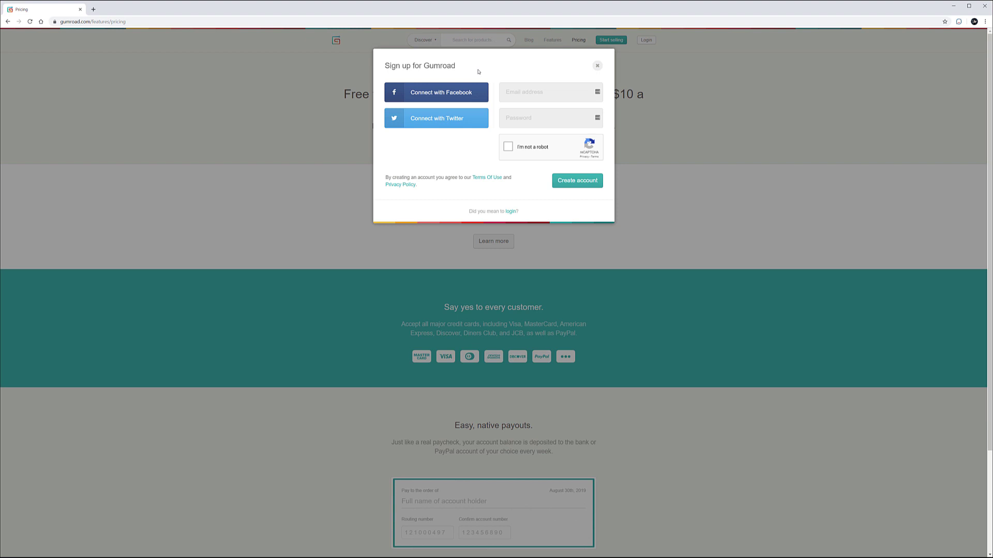
{"action": "left_click", "coordinate": [559, 93]}
{"action": "left_click", "coordinate": [565, 125]}
{"action": "type", "text": "****"}
{"action": "left_click", "coordinate": [508, 147]}
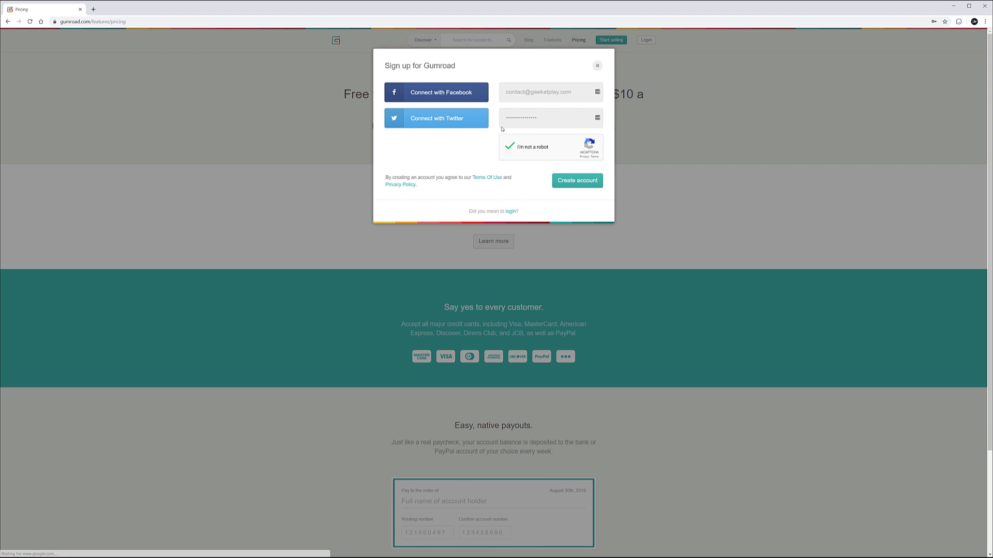
{"action": "left_click", "coordinate": [582, 183]}
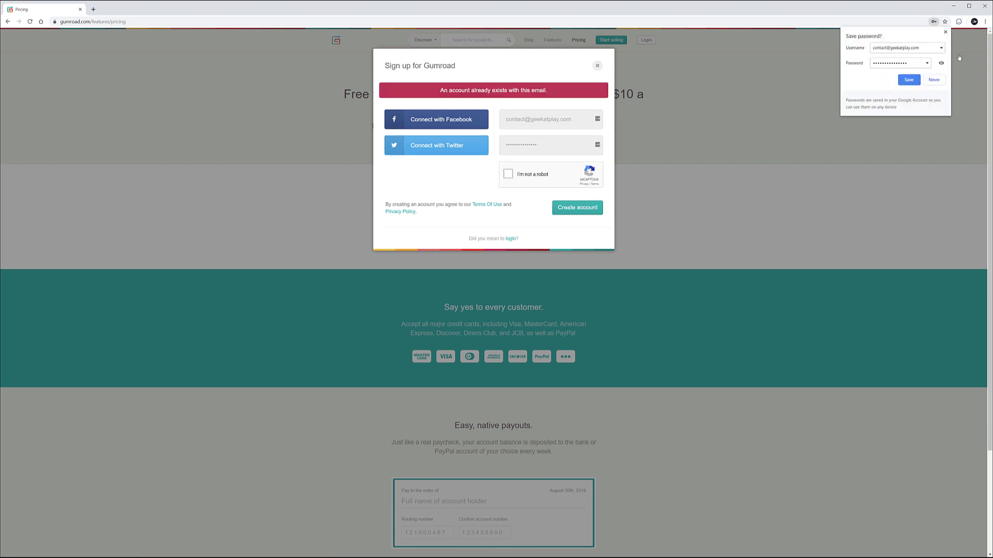
- Save the password in Chrome and correct the domain part of the e-mail address
{"action": "left_click", "coordinate": [909, 80]}
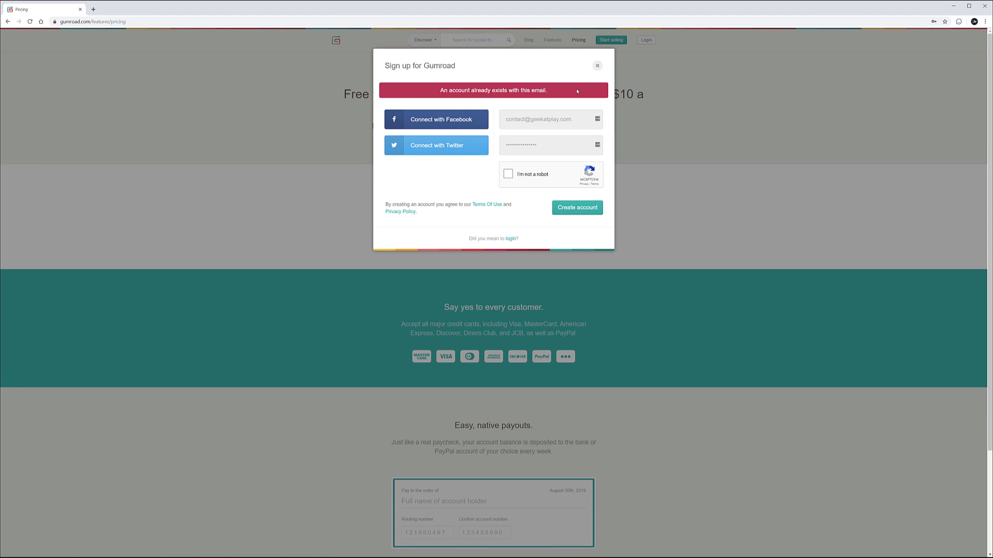
{"action": "left_click", "coordinate": [578, 120]}
{"action": "left_click_drag", "start_coordinate": [524, 120], "coordinate": [502, 120]}
{"action": "left_click_drag", "start_coordinate": [530, 119], "coordinate": [559, 120]}
- Redo the robot check, re-enter the password, and resubmit the sign-up form
{"action": "left_click", "coordinate": [508, 174]}
{"action": "double_click", "coordinate": [554, 143]}
{"action": "type", "text": "•"}
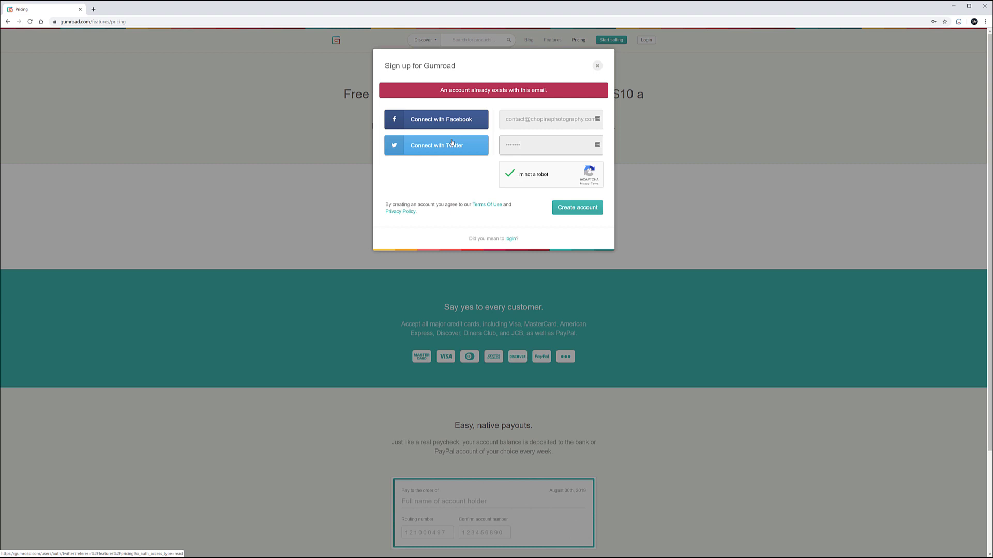
{"action": "left_click", "coordinate": [577, 209]}
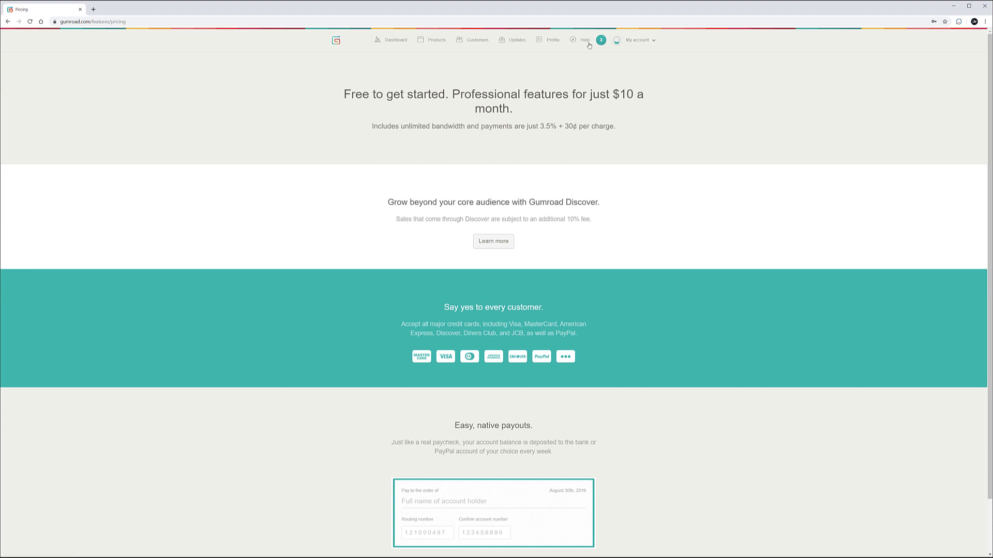
- Open the $0 balance overview from the My account menu
{"action": "left_click", "coordinate": [655, 43]}
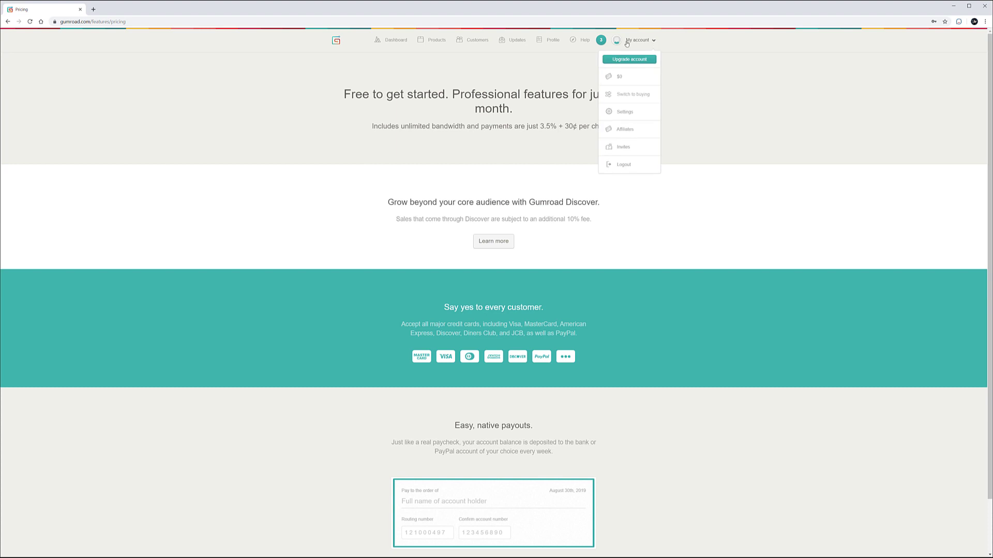
{"action": "left_click", "coordinate": [618, 78]}
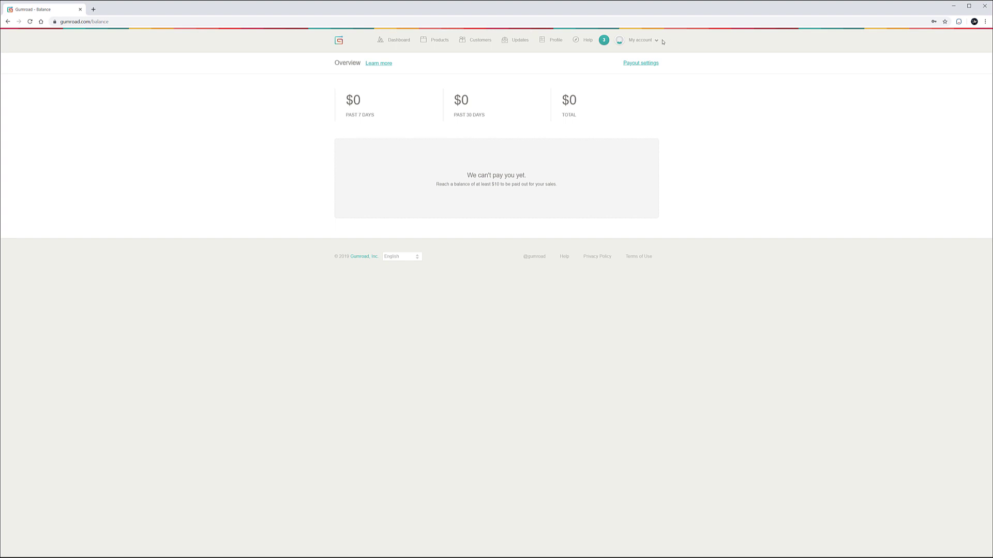
{"action": "left_click", "coordinate": [655, 42]}
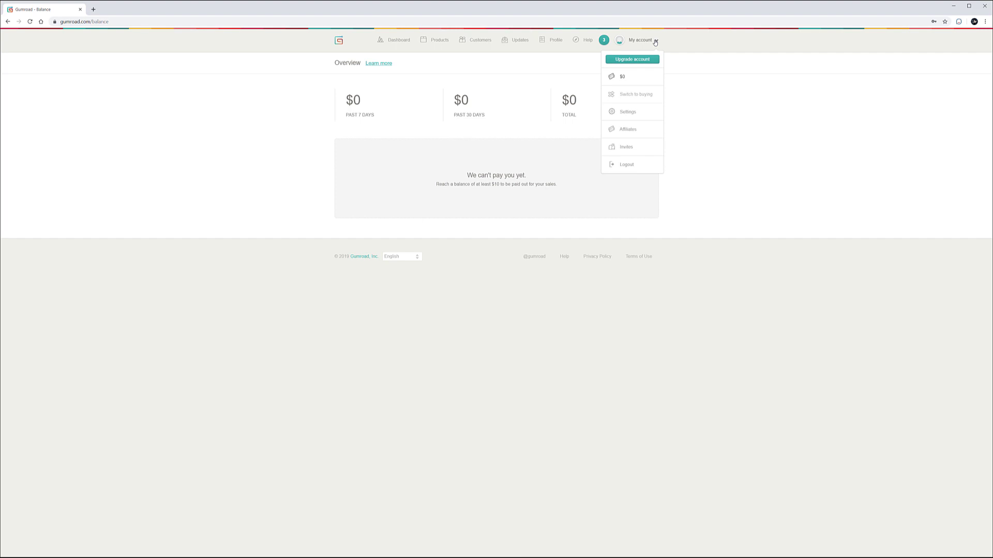
- In account settings, add Utah to the Apply sales tax in states list
{"action": "left_click", "coordinate": [629, 113]}
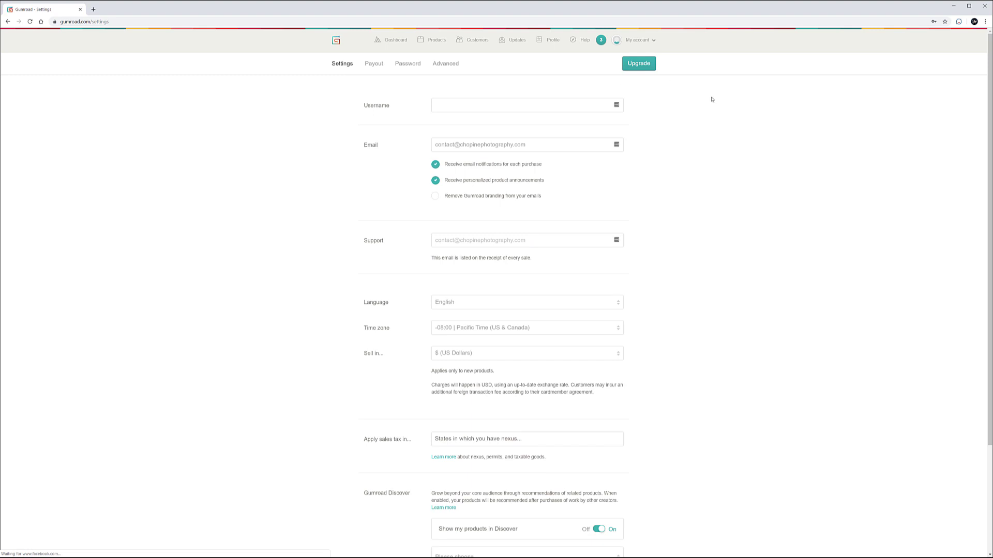
{"action": "scroll", "coordinate": [483, 149], "scroll_direction": "down", "scroll_amount": 1}
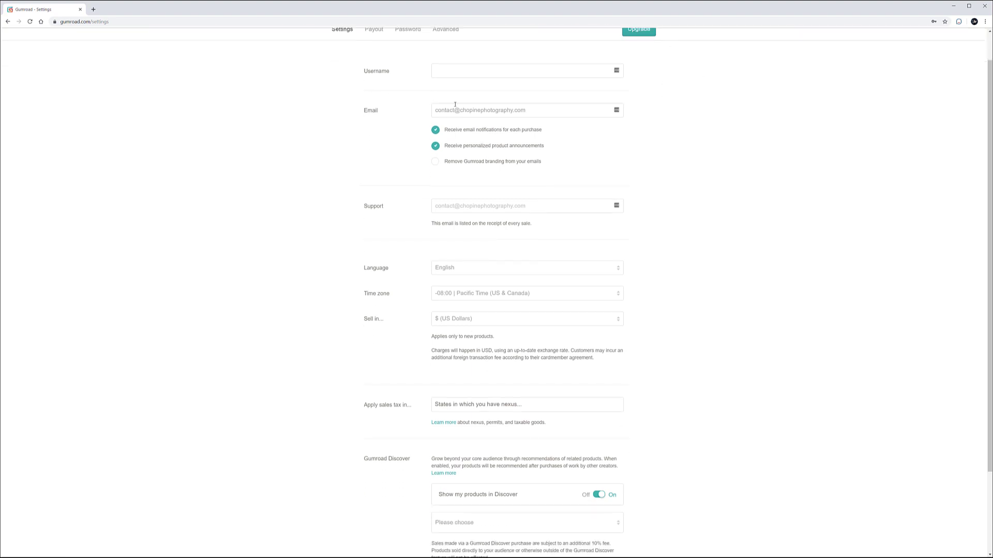
{"action": "scroll", "coordinate": [558, 107], "scroll_direction": "down", "scroll_amount": 2}
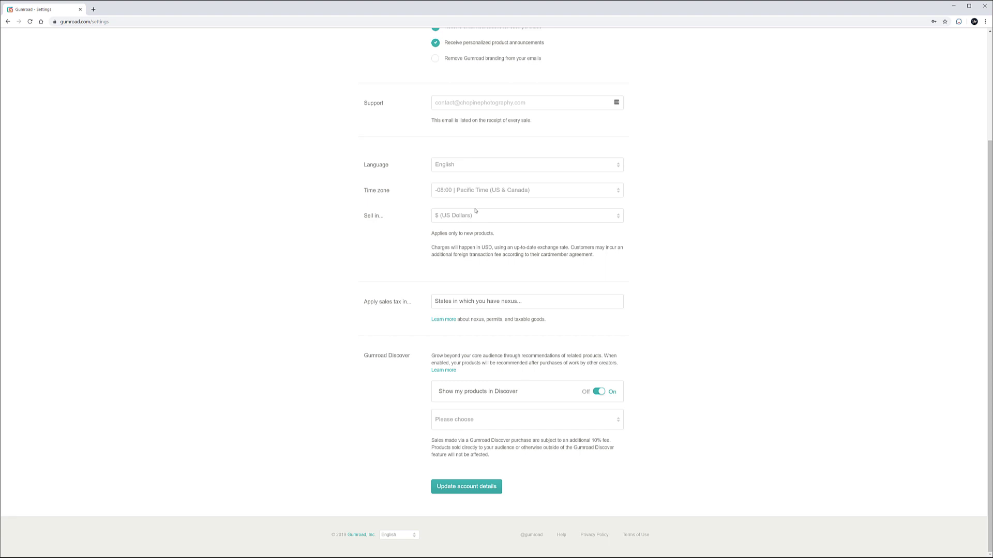
{"action": "scroll", "coordinate": [653, 205], "scroll_direction": "up", "scroll_amount": 3}
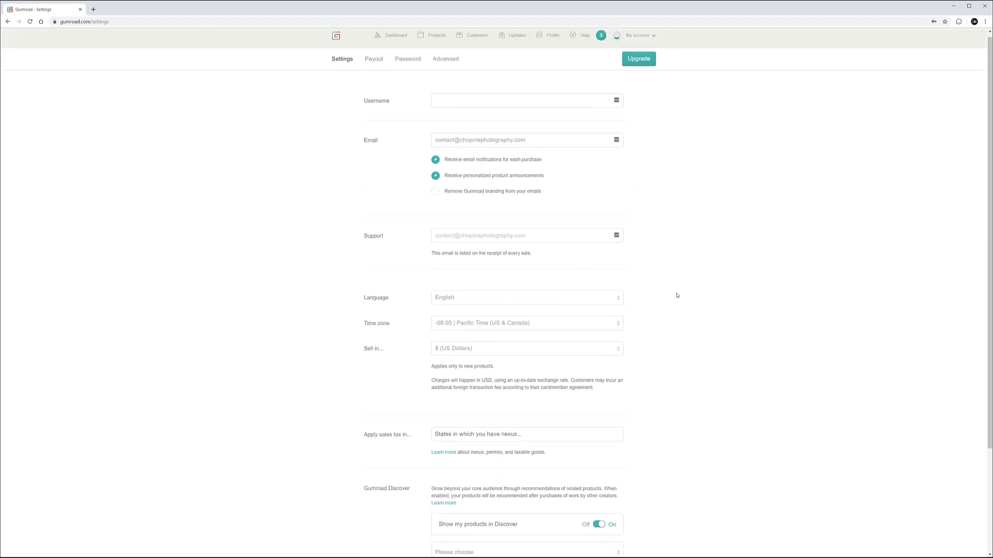
{"action": "scroll", "coordinate": [439, 284], "scroll_direction": "down", "scroll_amount": 3}
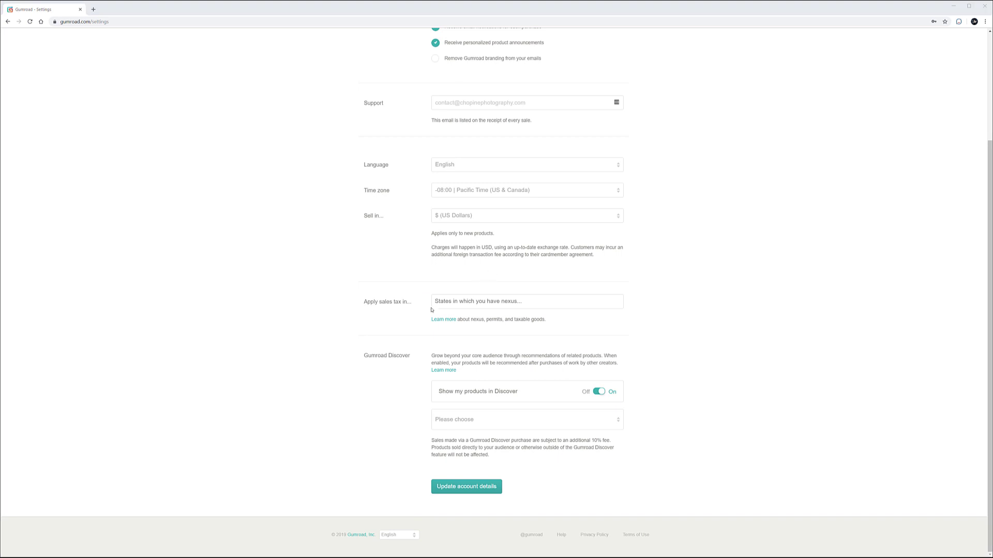
{"action": "left_click", "coordinate": [579, 302]}
{"action": "scroll", "coordinate": [534, 348], "scroll_direction": "down", "scroll_amount": 7}
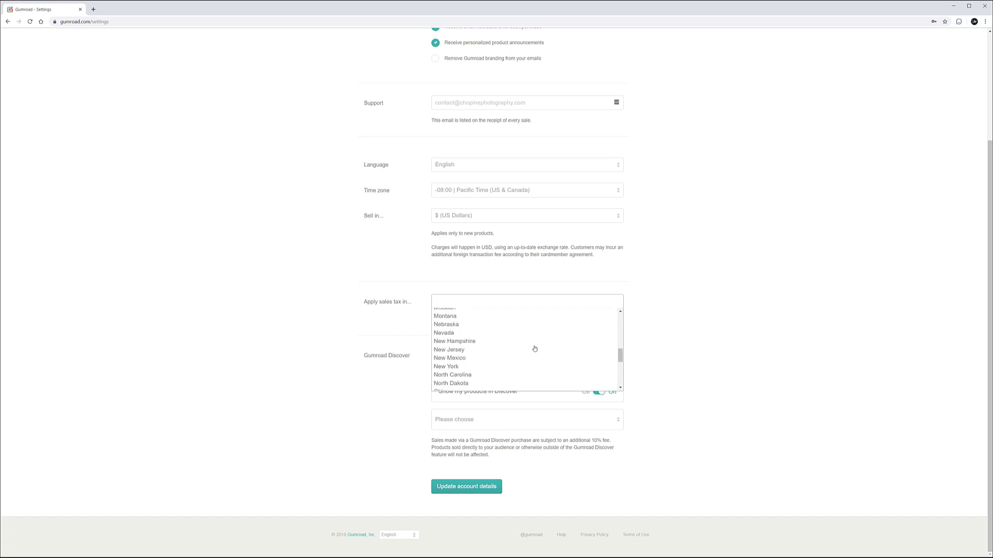
{"action": "left_click", "coordinate": [472, 337]}
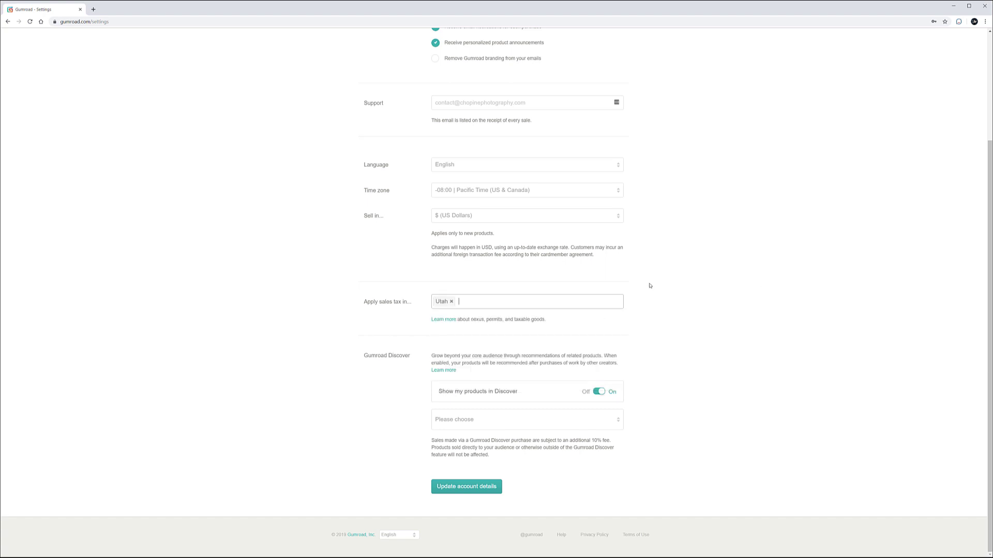
{"action": "left_click", "coordinate": [590, 304]}
{"action": "left_click", "coordinate": [716, 281]}
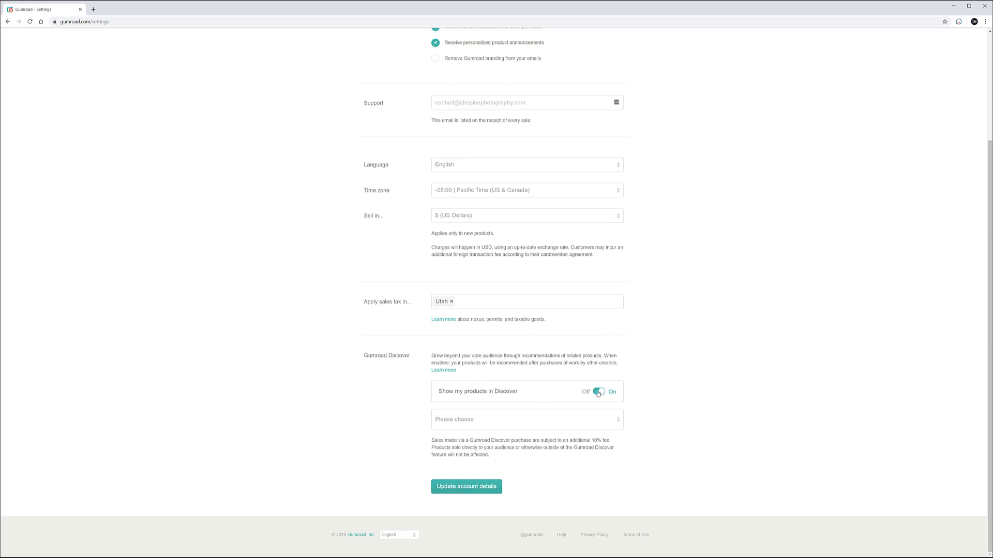
- Choose Photography as the Discover category and save the account details
{"action": "left_click", "coordinate": [612, 420]}
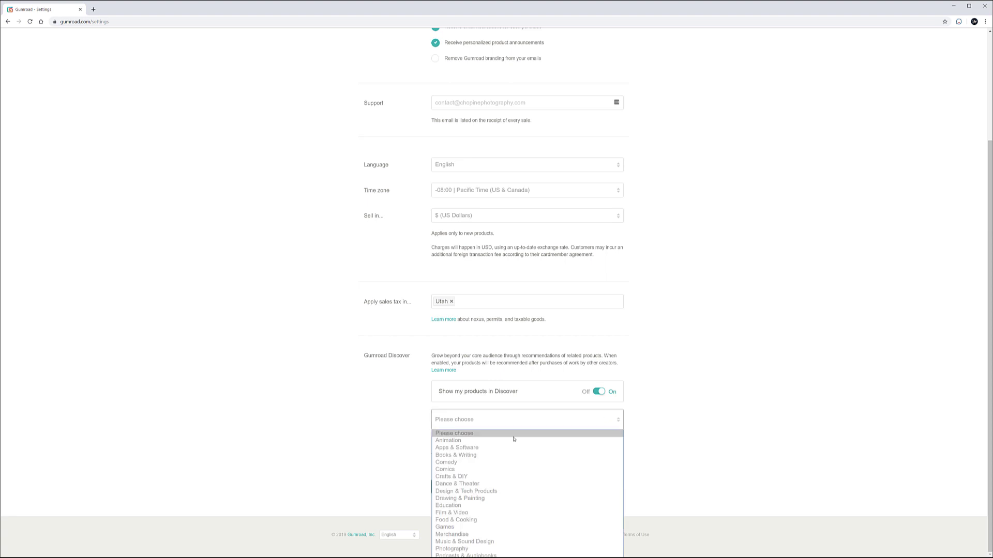
{"action": "left_click", "coordinate": [460, 549]}
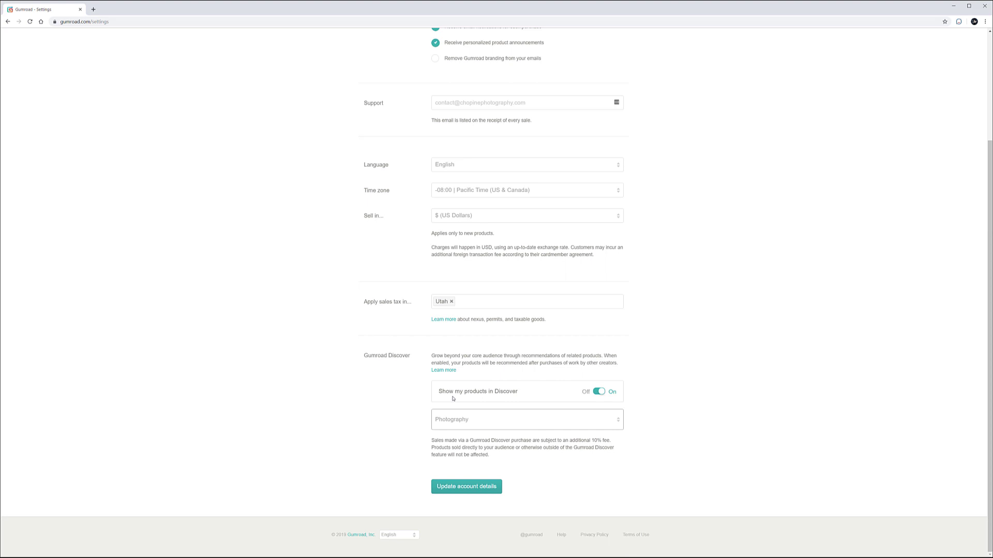
{"action": "scroll", "coordinate": [342, 76], "scroll_direction": "up", "scroll_amount": 3}
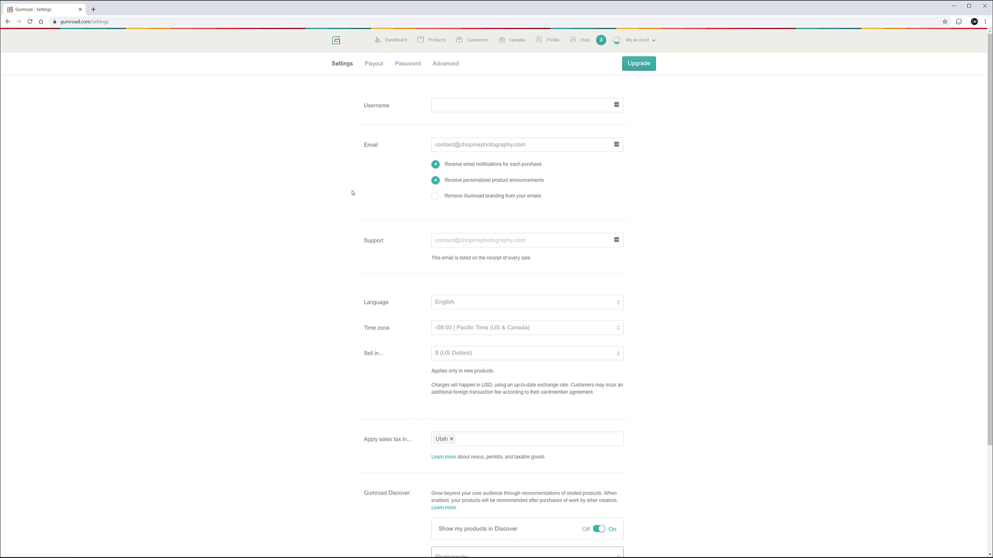
{"action": "scroll", "coordinate": [353, 193], "scroll_direction": "down", "scroll_amount": 3}
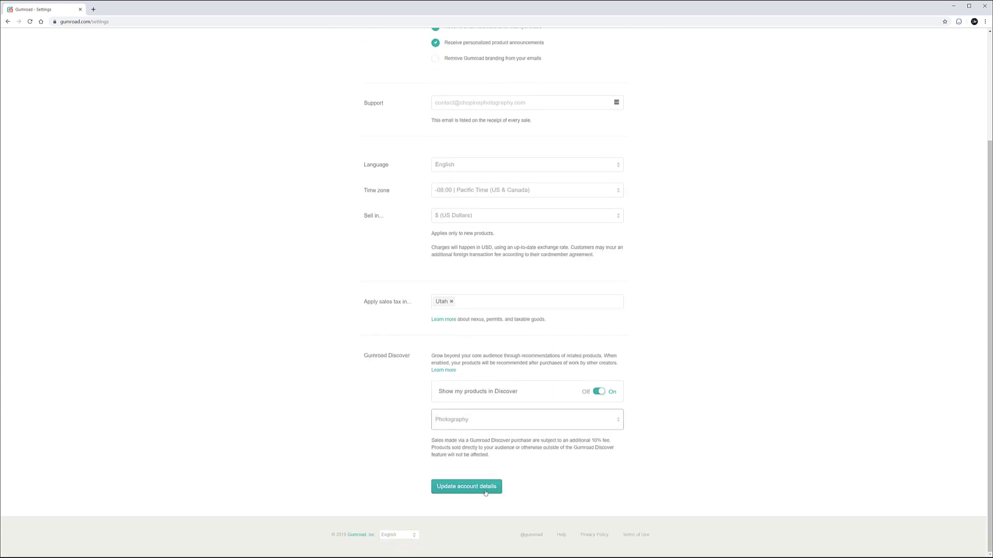
{"action": "left_click", "coordinate": [485, 493]}
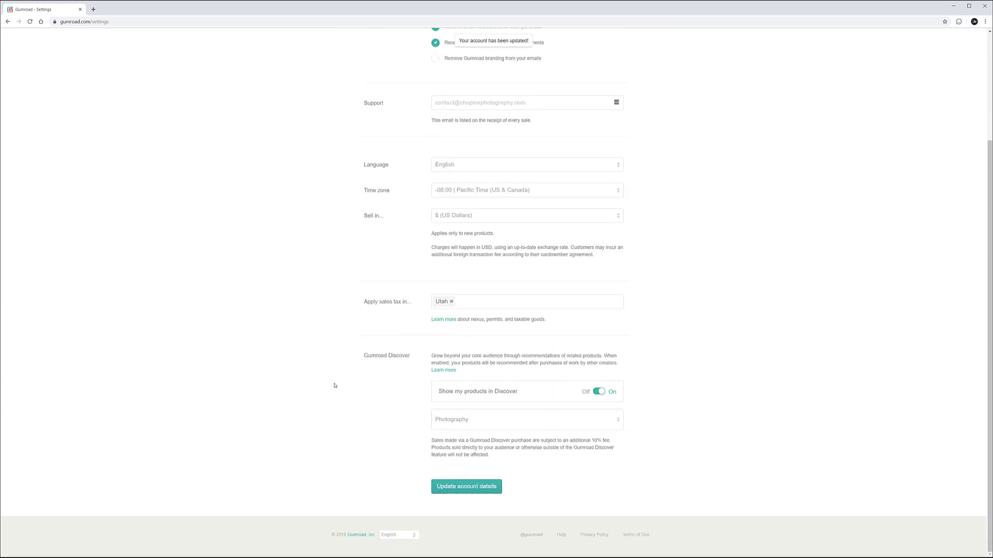
{"action": "scroll", "coordinate": [751, 256], "scroll_direction": "up", "scroll_amount": 3}
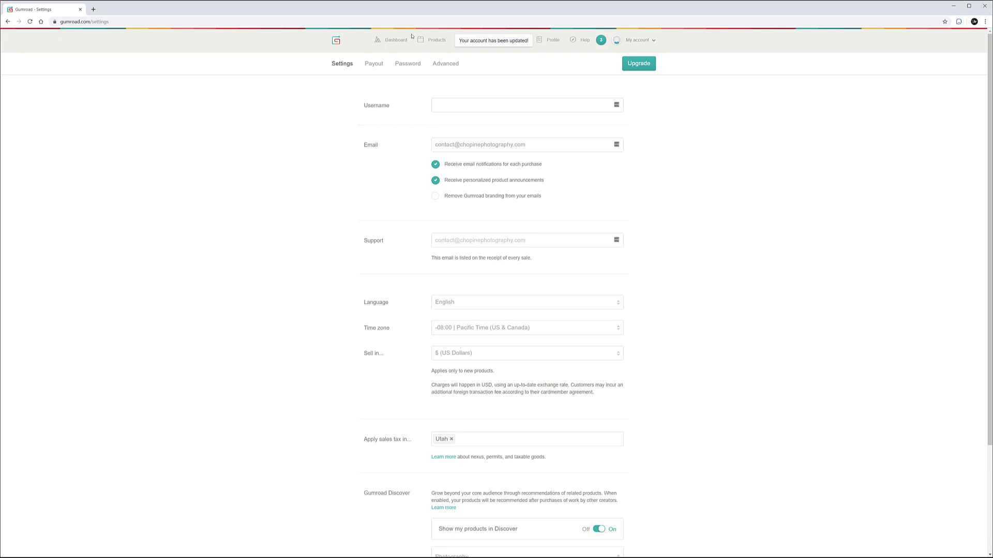
{"action": "left_click", "coordinate": [655, 39]}
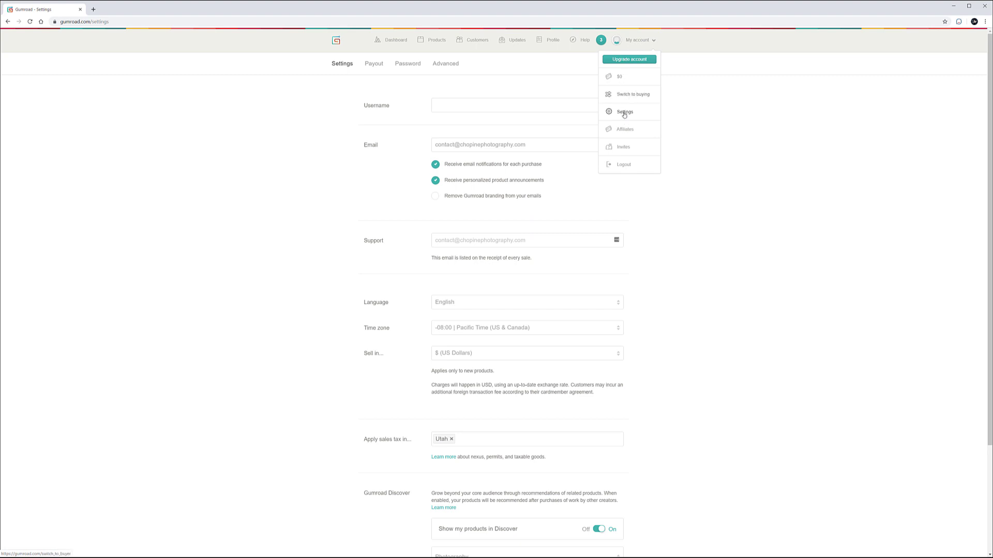
- Claim the profile username 'chopinephotography', replacing a mistyped first entry
{"action": "left_click", "coordinate": [317, 153]}
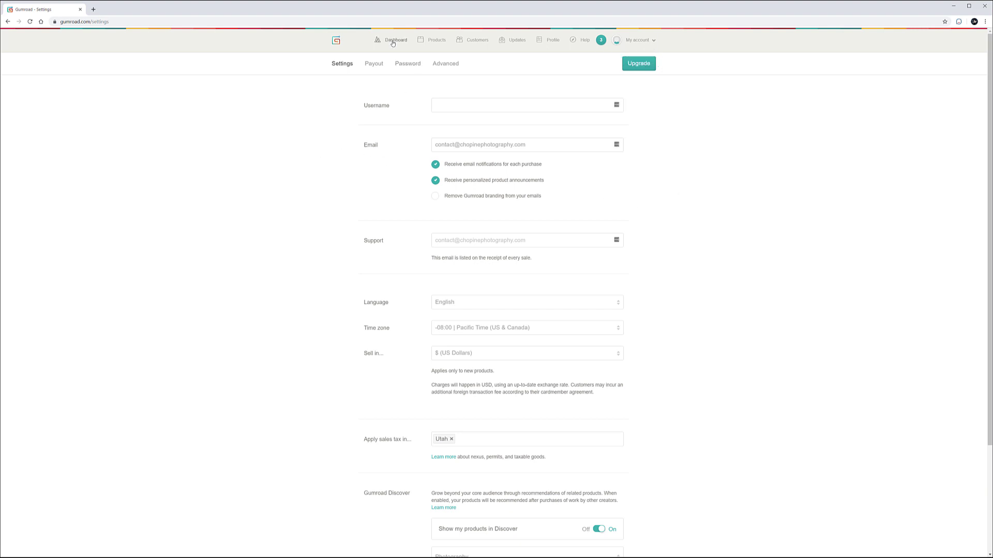
{"action": "left_click", "coordinate": [558, 44]}
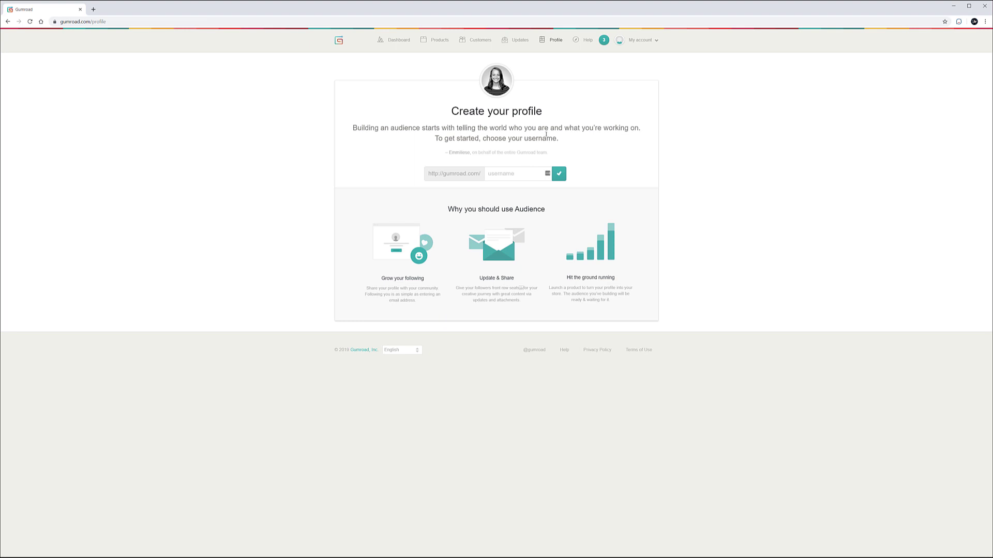
{"action": "left_click", "coordinate": [501, 173]}
{"action": "type", "text": "vladimir"}
{"action": "key", "text": "ctrl+a"}
{"action": "key", "text": "BackSpace"}
{"action": "type", "text": "chopinephotography"}
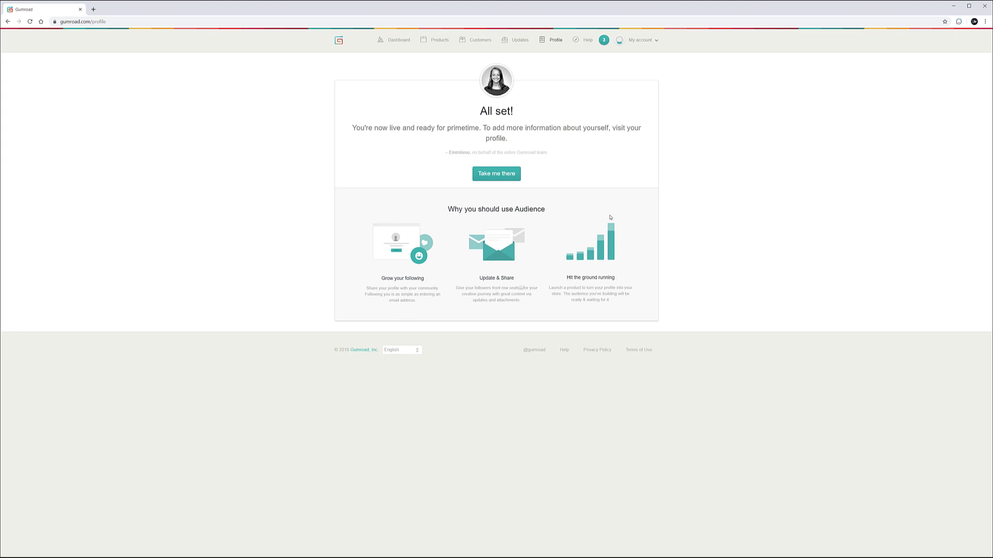
- Open the new profile and change its name to 'Chopine Photography'
{"action": "left_click", "coordinate": [508, 176]}
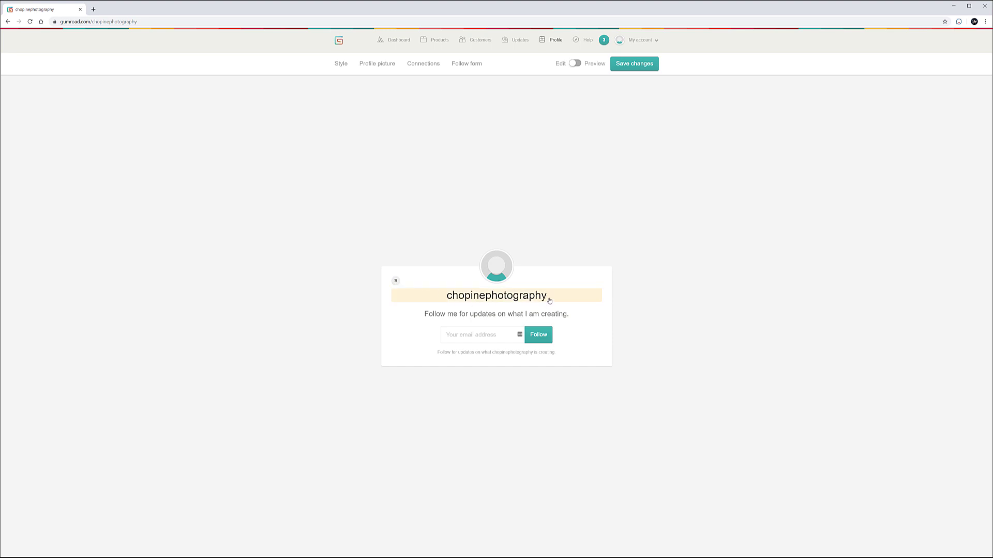
{"action": "left_click", "coordinate": [464, 298]}
{"action": "key", "text": "Home"}
{"action": "key", "text": "shift+Right"}
{"action": "type", "text": "C"}
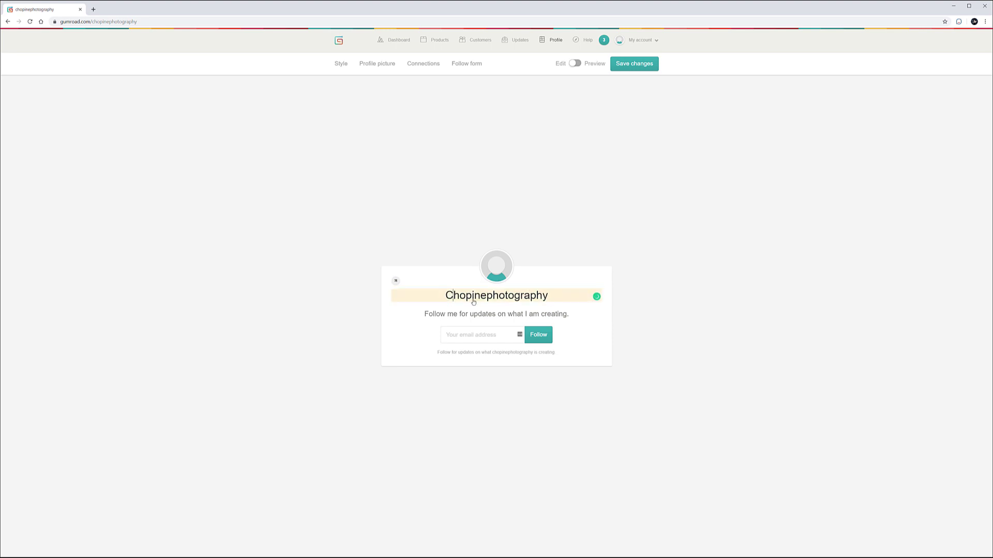
{"action": "left_click", "coordinate": [486, 299]}
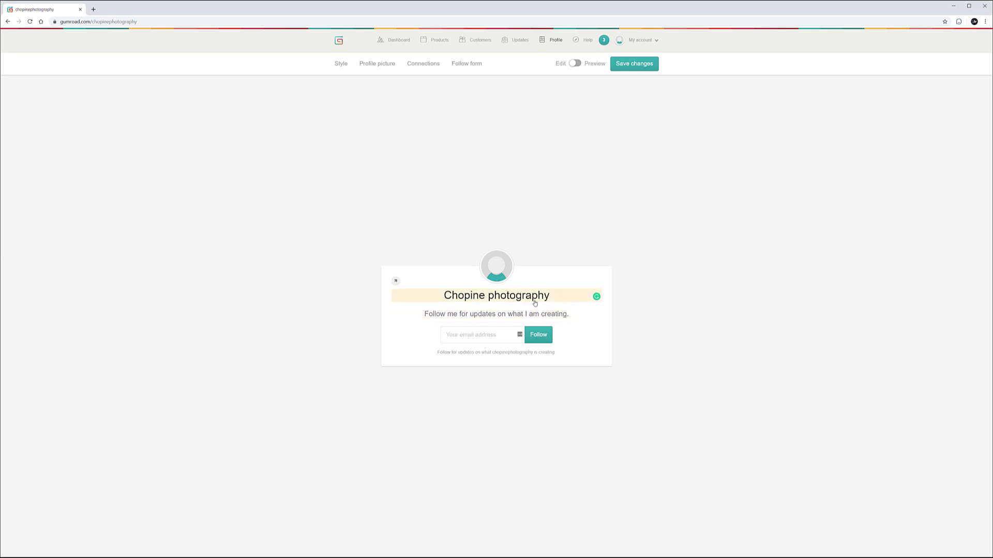
{"action": "key", "text": "shift+Right"}
{"action": "type", "text": "P"}
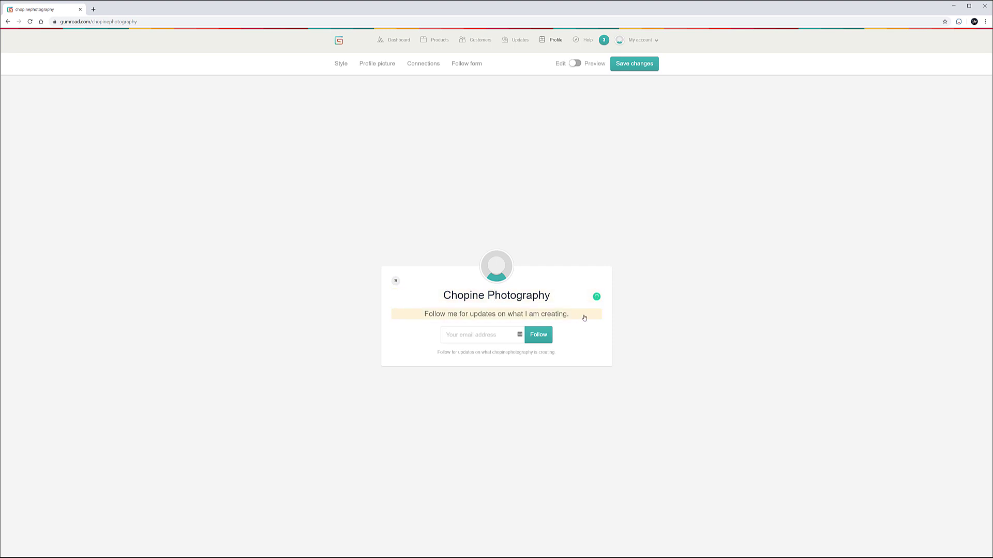
- Replace the default description with 'How to sell digital products online'
{"action": "left_click", "coordinate": [580, 316]}
{"action": "left_click_drag", "start_coordinate": [579, 317], "coordinate": [398, 313]}
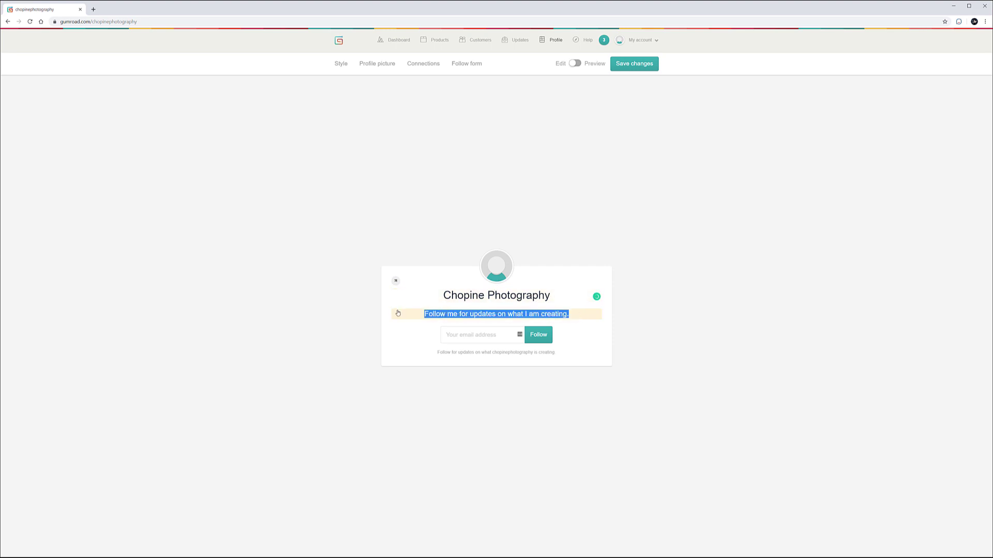
{"action": "type", "text": "How to se"}
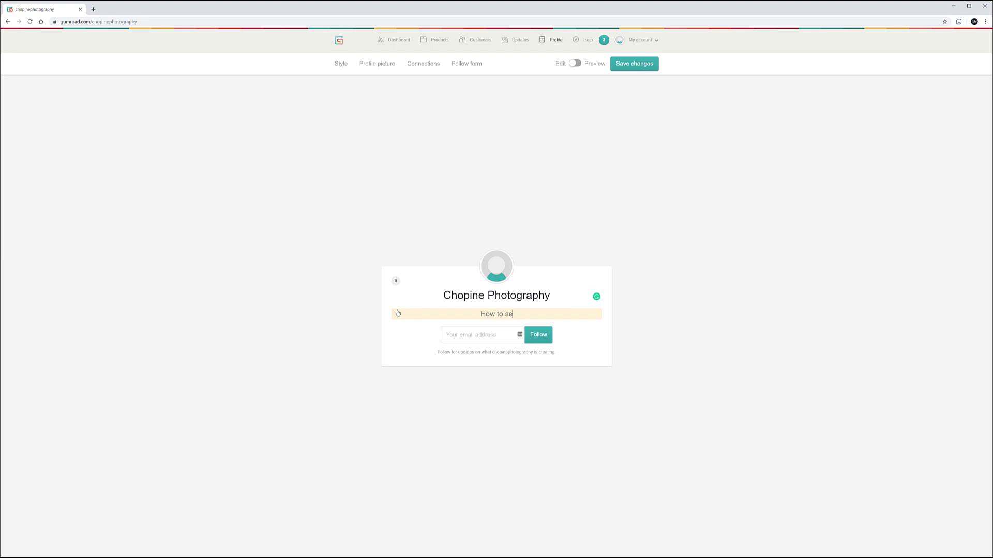
{"action": "type", "text": "ll digital products online"}
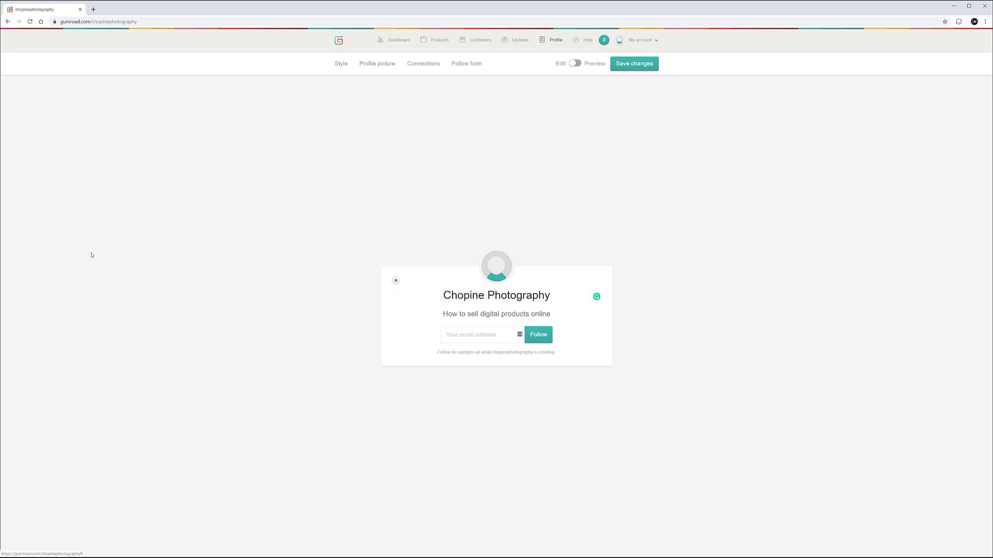
- Add a profile photo and save the name and bio changes
{"action": "left_click", "coordinate": [377, 63]}
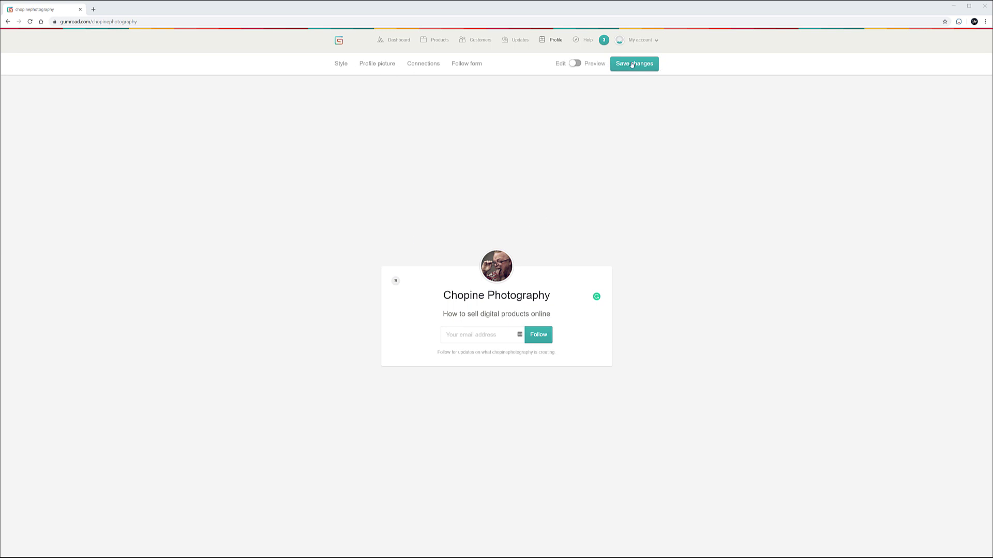
{"action": "left_click", "coordinate": [644, 40]}
{"action": "left_click", "coordinate": [522, 155]}
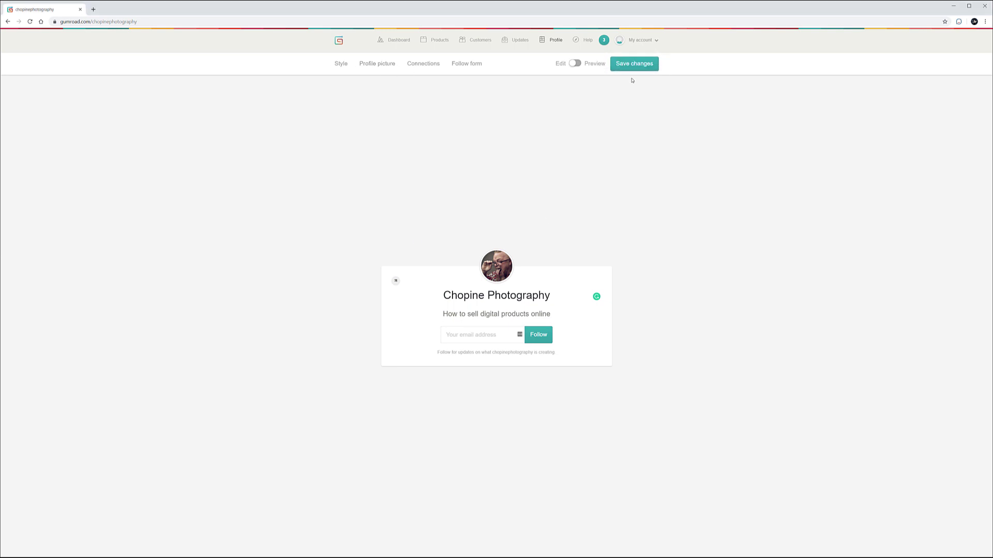
{"action": "left_click", "coordinate": [634, 63]}
- Preview the New York, Shiny and News profile themes in turn
{"action": "left_click", "coordinate": [340, 63]}
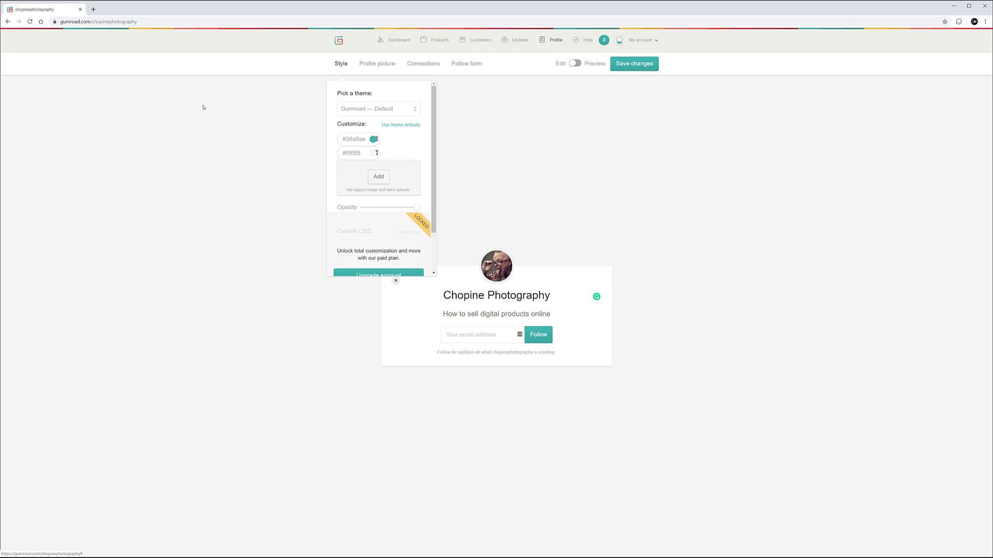
{"action": "left_click", "coordinate": [417, 109]}
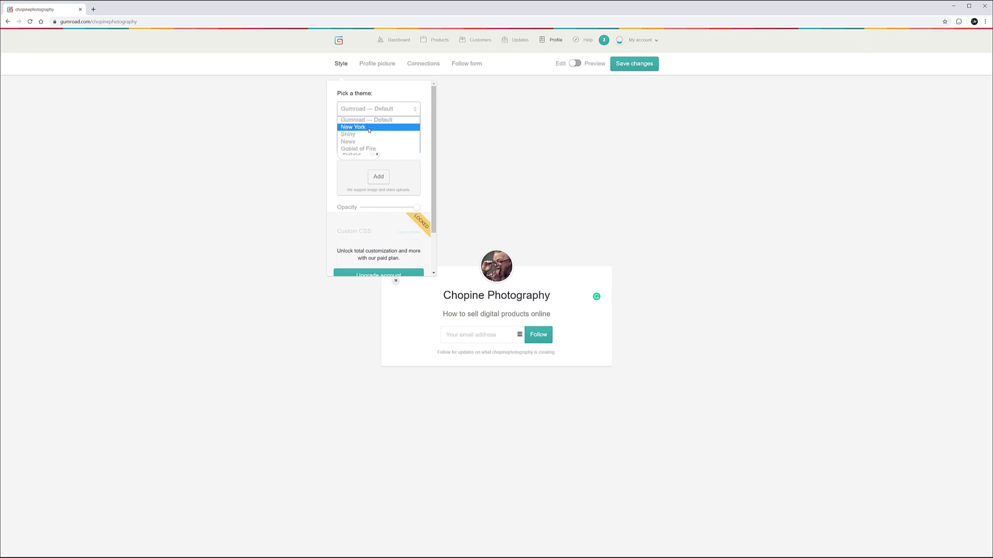
{"action": "left_click", "coordinate": [393, 126]}
{"action": "left_click", "coordinate": [409, 110]}
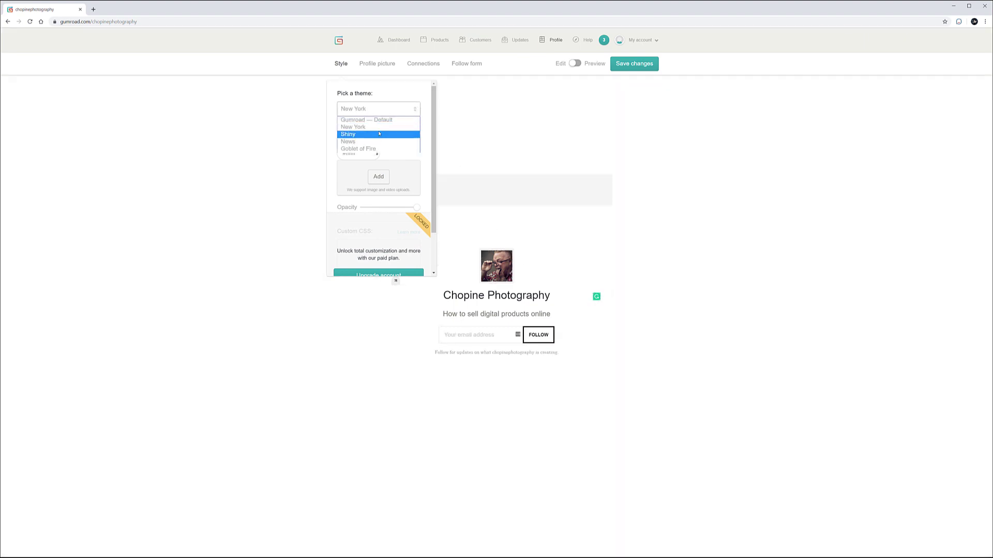
{"action": "left_click", "coordinate": [372, 133]}
{"action": "left_click", "coordinate": [382, 109]}
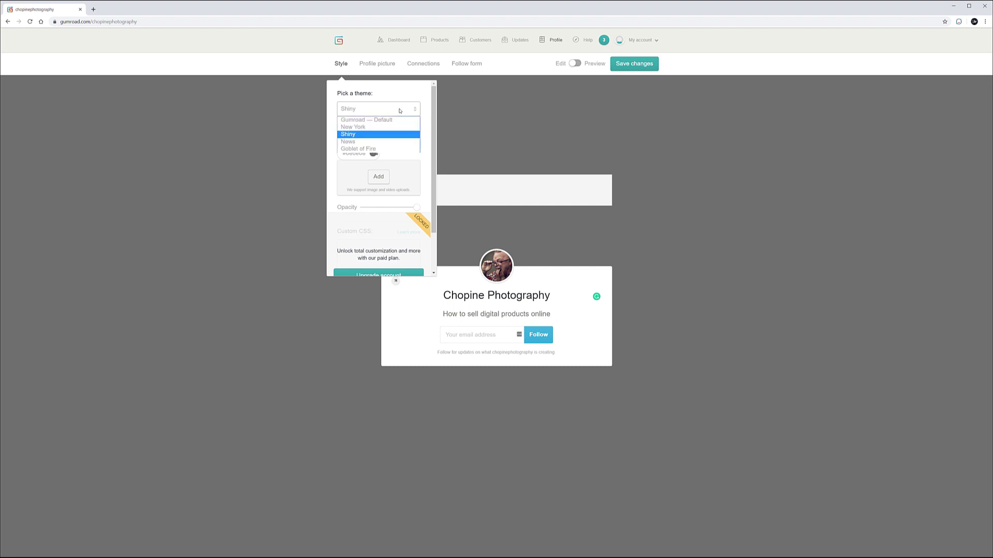
{"action": "left_click", "coordinate": [414, 145]}
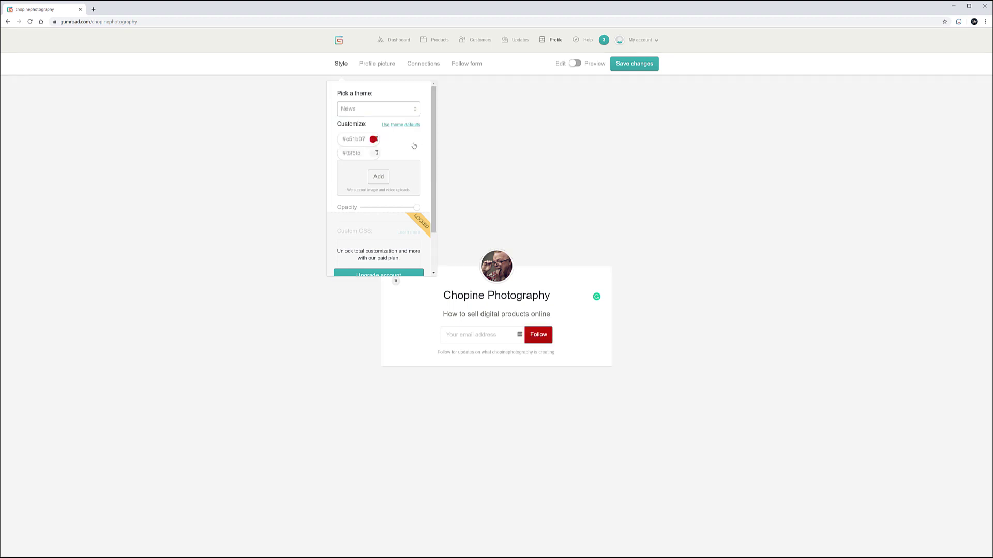
- Revisit the New York theme, then settle on the Gumroad — Default theme
{"action": "left_click", "coordinate": [405, 112]}
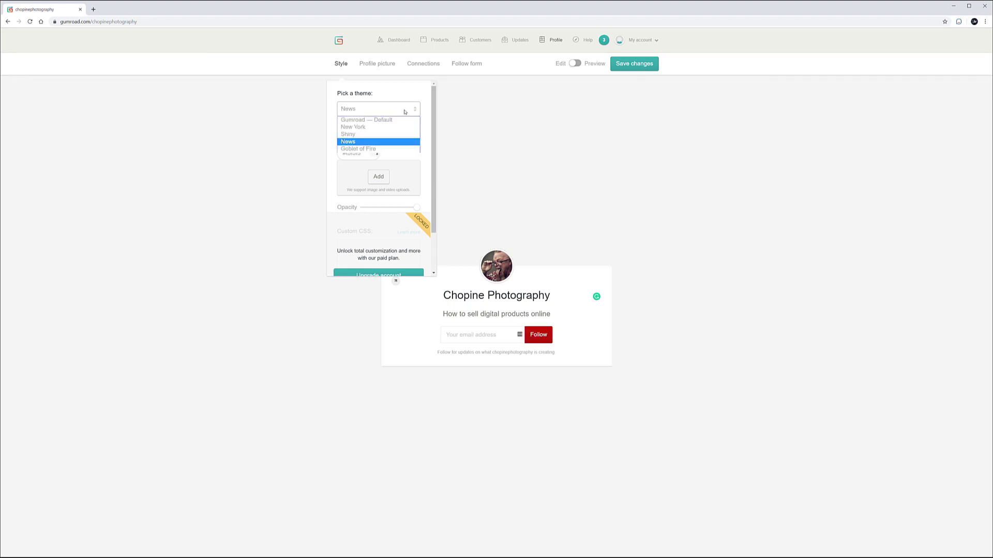
{"action": "left_click", "coordinate": [373, 126]}
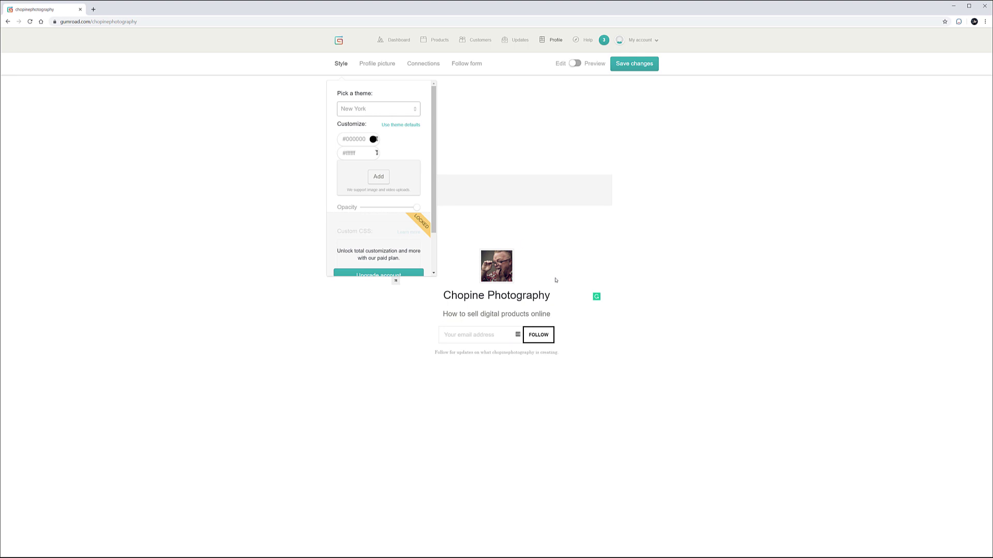
{"action": "scroll", "coordinate": [409, 223], "scroll_direction": "down", "scroll_amount": 1}
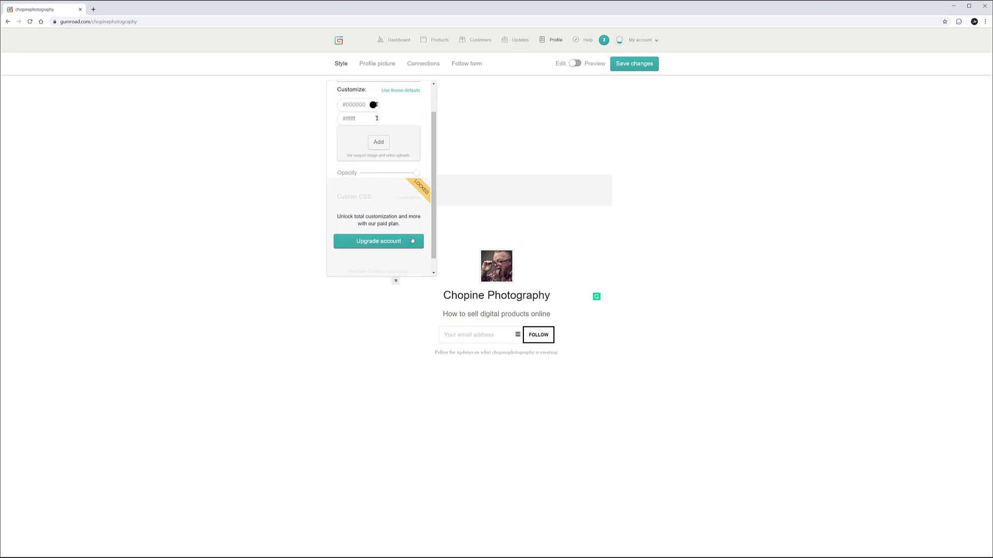
{"action": "scroll", "coordinate": [412, 229], "scroll_direction": "up", "scroll_amount": 1}
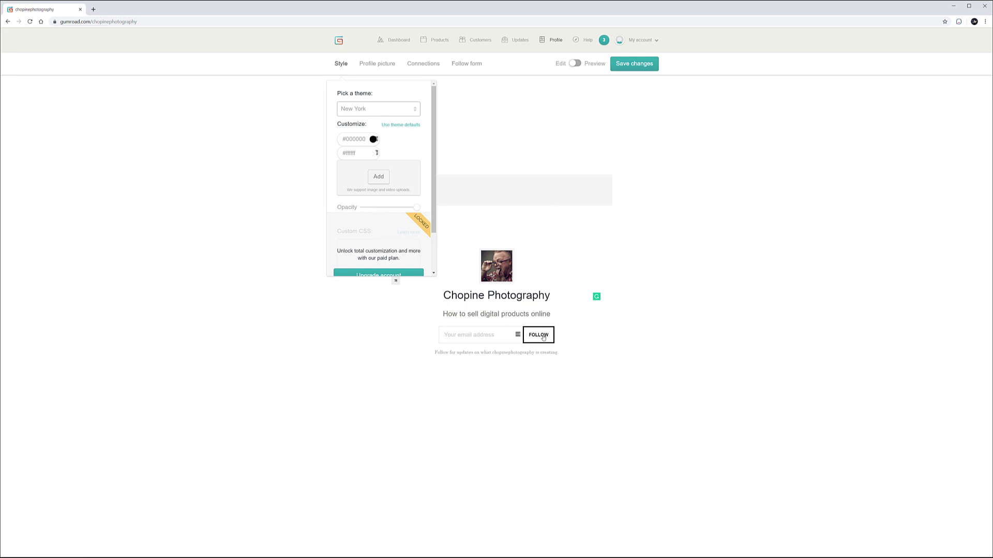
{"action": "left_click", "coordinate": [398, 110]}
{"action": "left_click", "coordinate": [379, 119]}
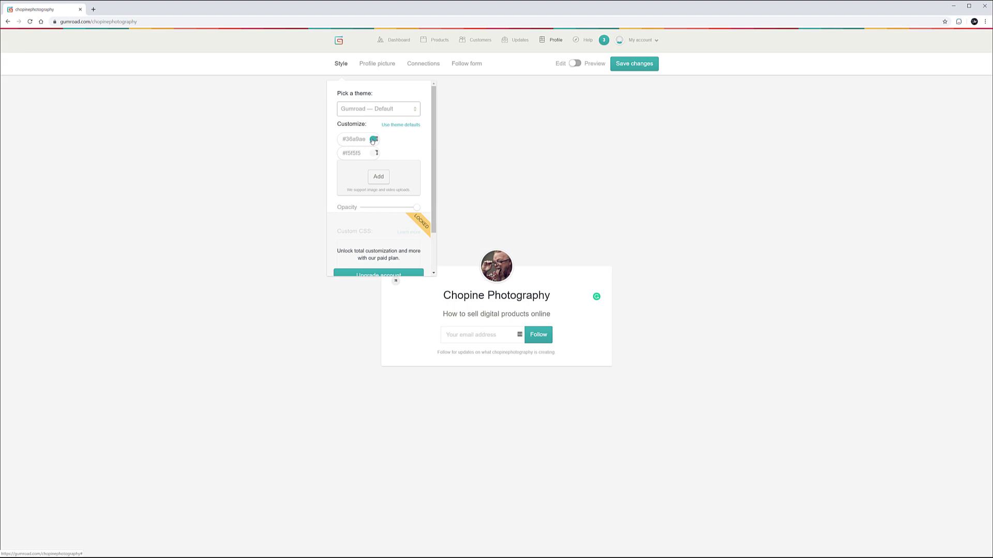
- Set the profile accent colour to bright orange (#eba132)
{"action": "left_click", "coordinate": [374, 140]}
{"action": "left_click_drag", "start_coordinate": [395, 186], "coordinate": [395, 196]}
{"action": "left_click", "coordinate": [381, 155]}
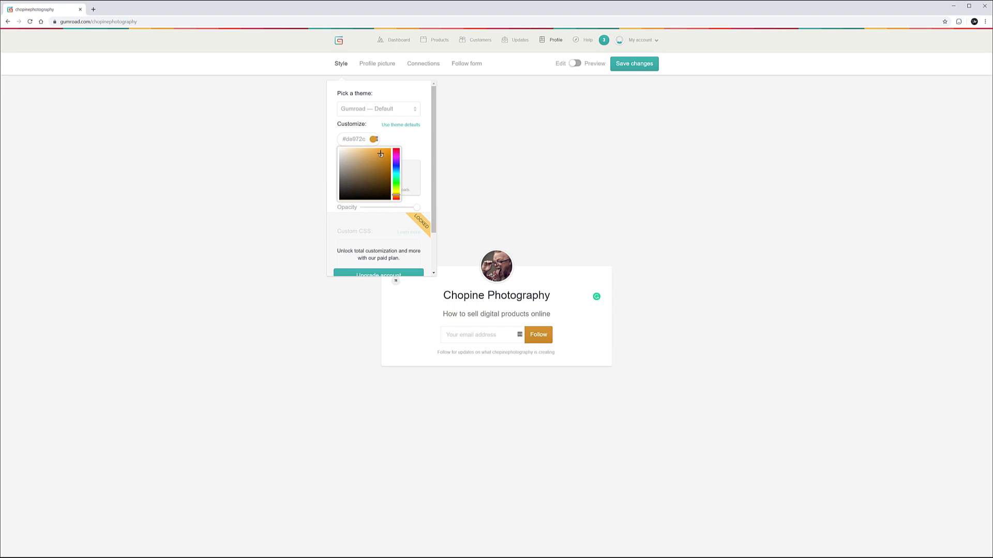
{"action": "left_click", "coordinate": [537, 332]}
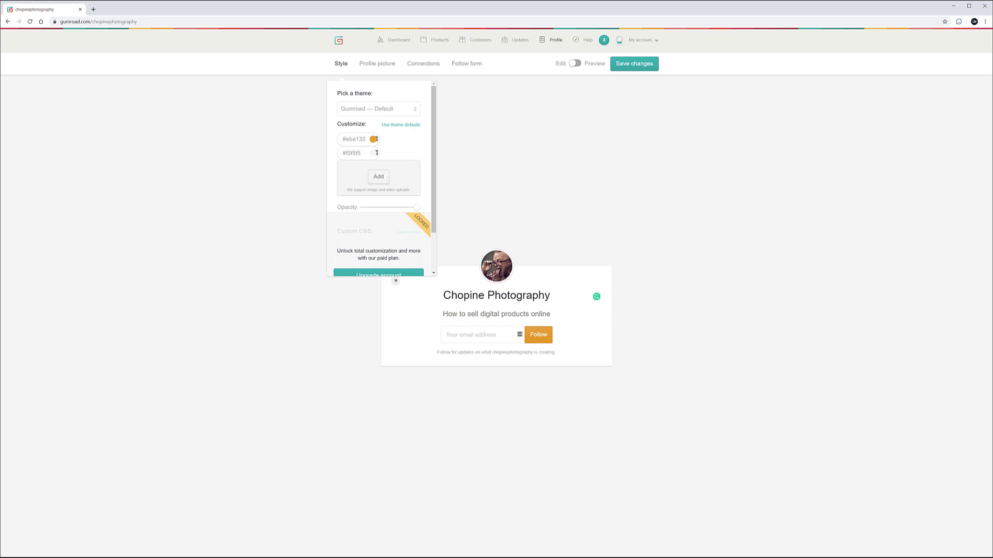
- Add a cloudy mountain background image and save the profile
{"action": "left_click", "coordinate": [379, 176]}
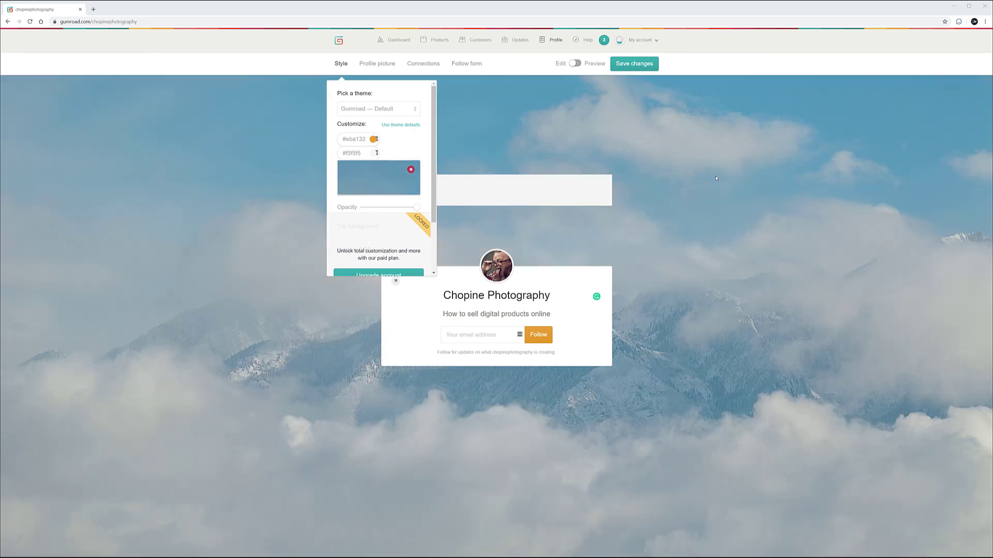
{"action": "left_click", "coordinate": [639, 69]}
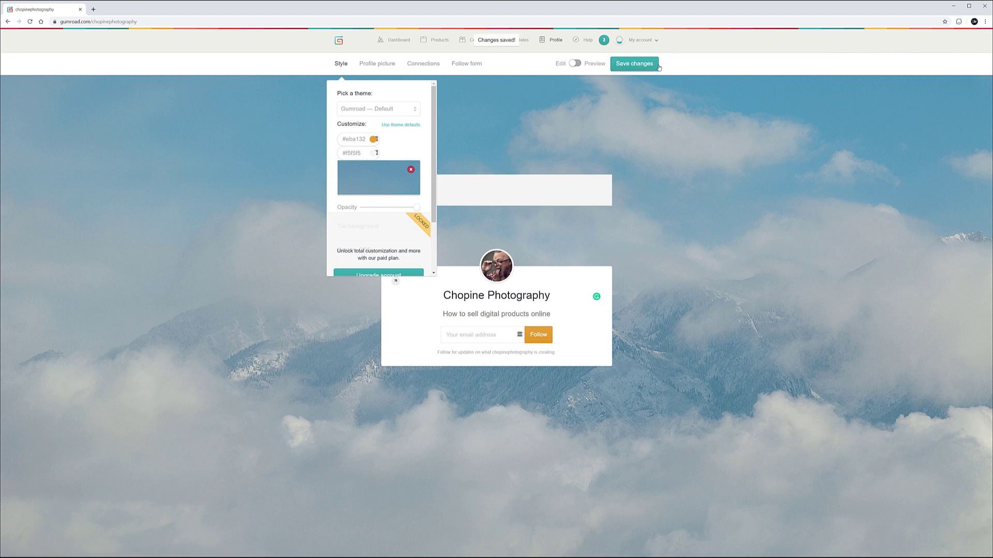
{"action": "left_click", "coordinate": [384, 66]}
{"action": "left_click", "coordinate": [429, 65]}
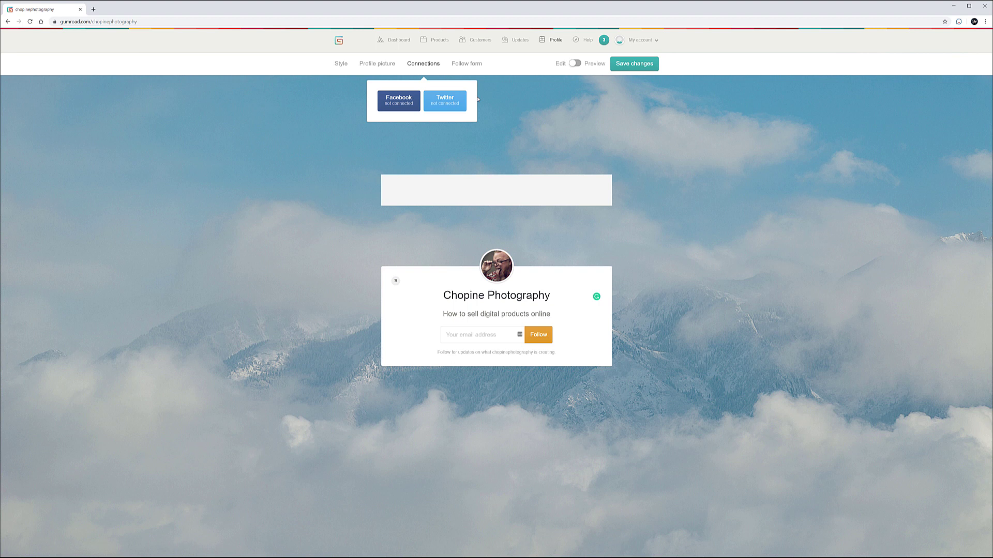
- Review the follow form settings: Follow as the call to action, plus an embeddable HTML snippet
{"action": "left_click", "coordinate": [476, 68]}
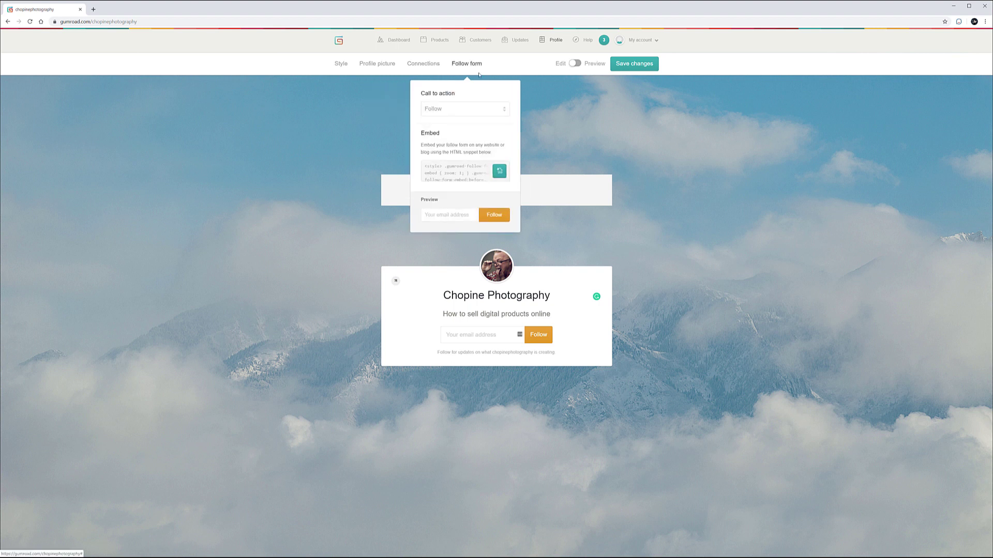